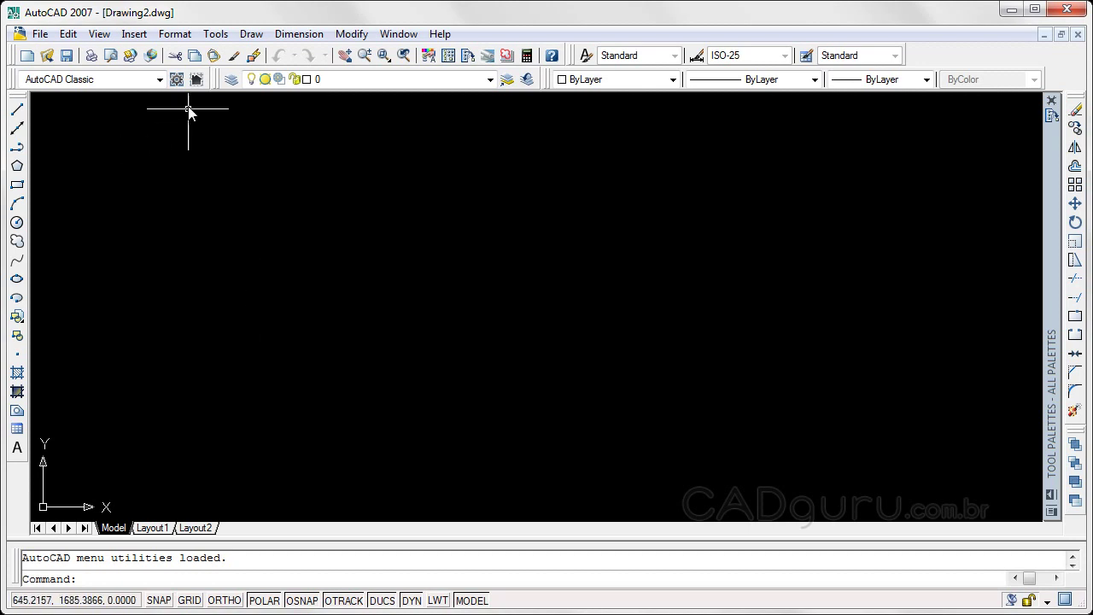
Create a new layer named 'centro' in the Layer Properties Manager alongside layer 0
mouse_move(217, 81)
left_mouse_down()
mouse_move(236, 222)
mouse_move(223, 214)
left_mouse_up()
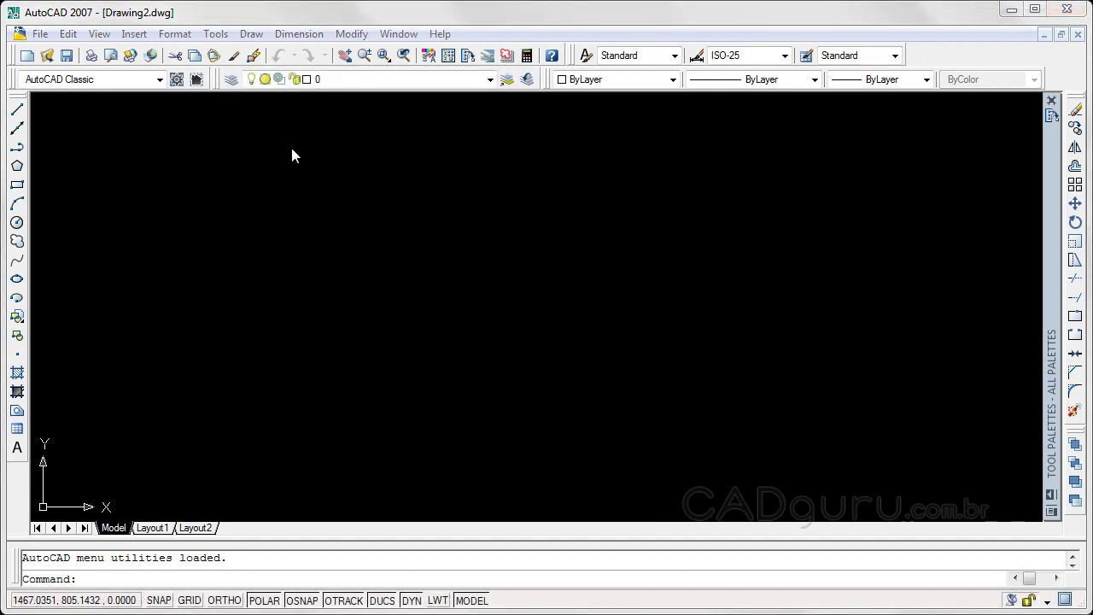
left_click(231, 78)
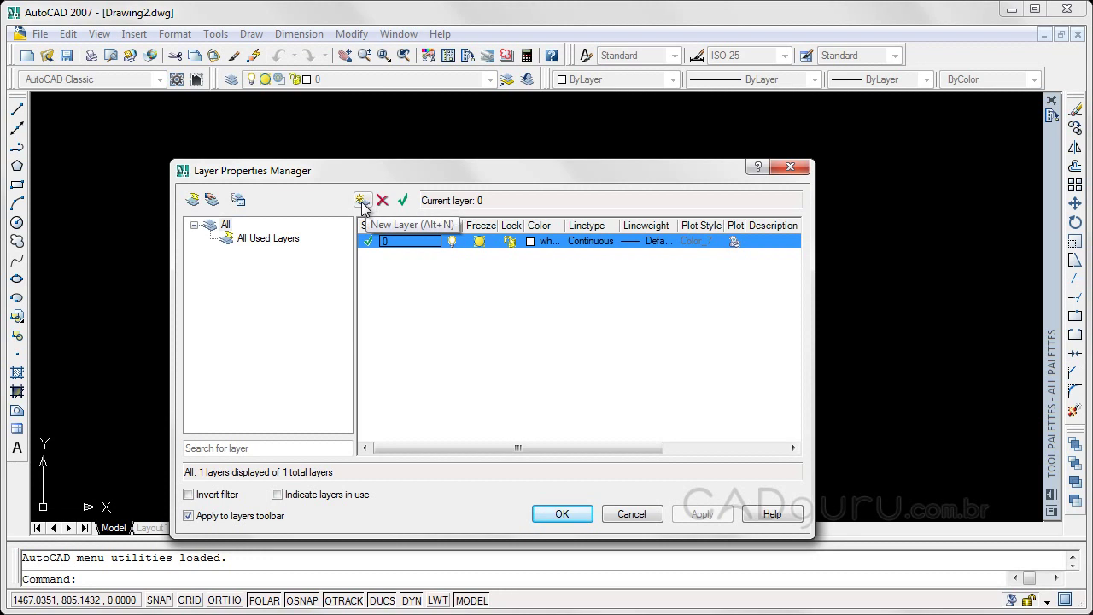
left_click(362, 202)
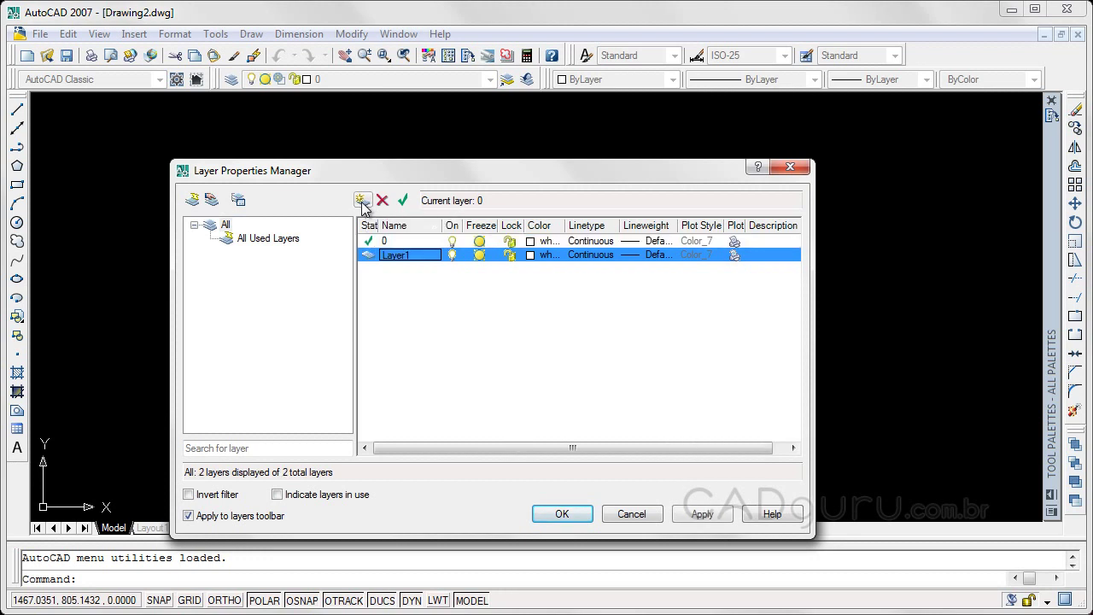
double_click(394, 255)
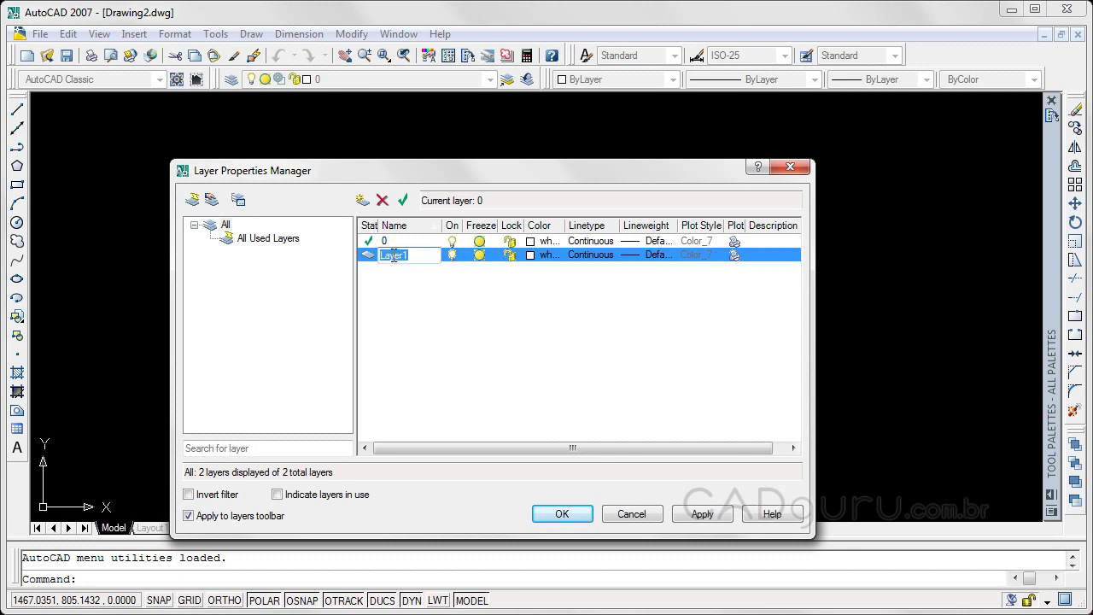
type("centro")
key("Return")
Set the centro layer's colour to cyan (color 4)
left_click(530, 254)
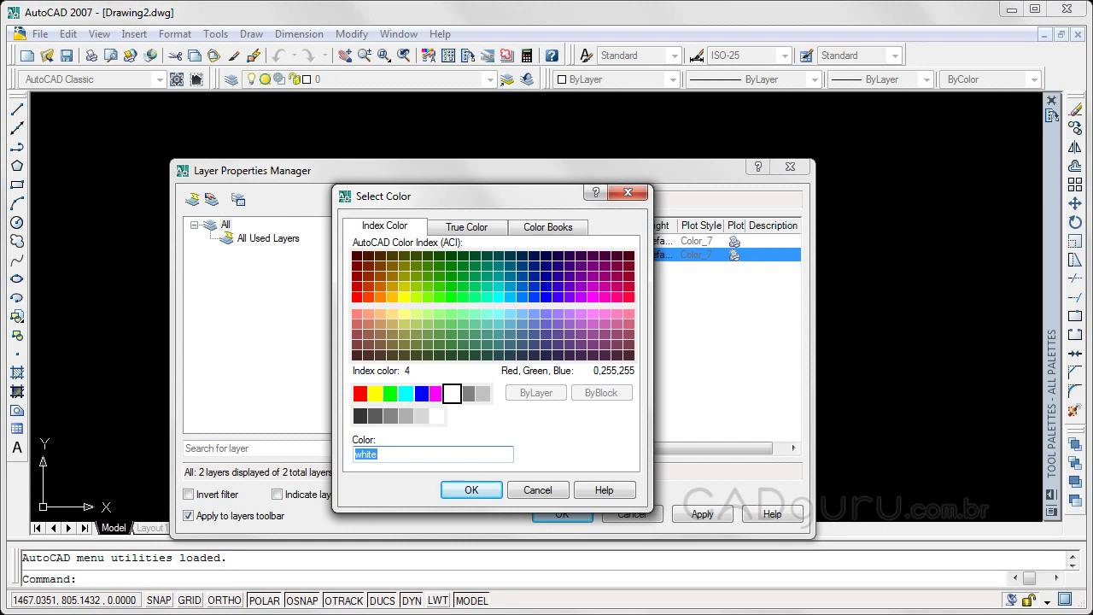
left_click(405, 392)
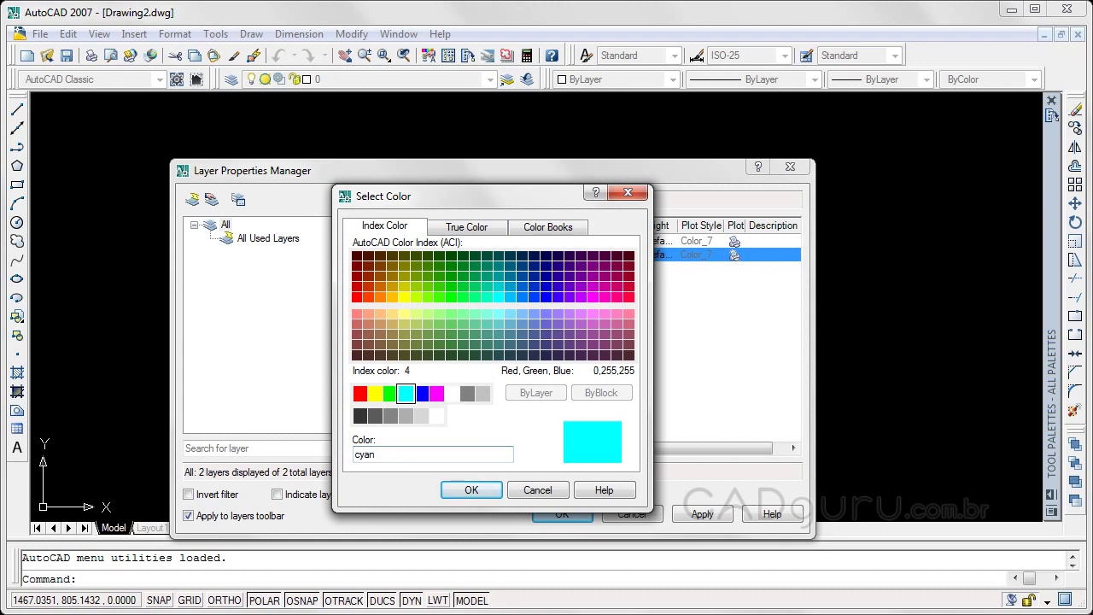
left_click(471, 490)
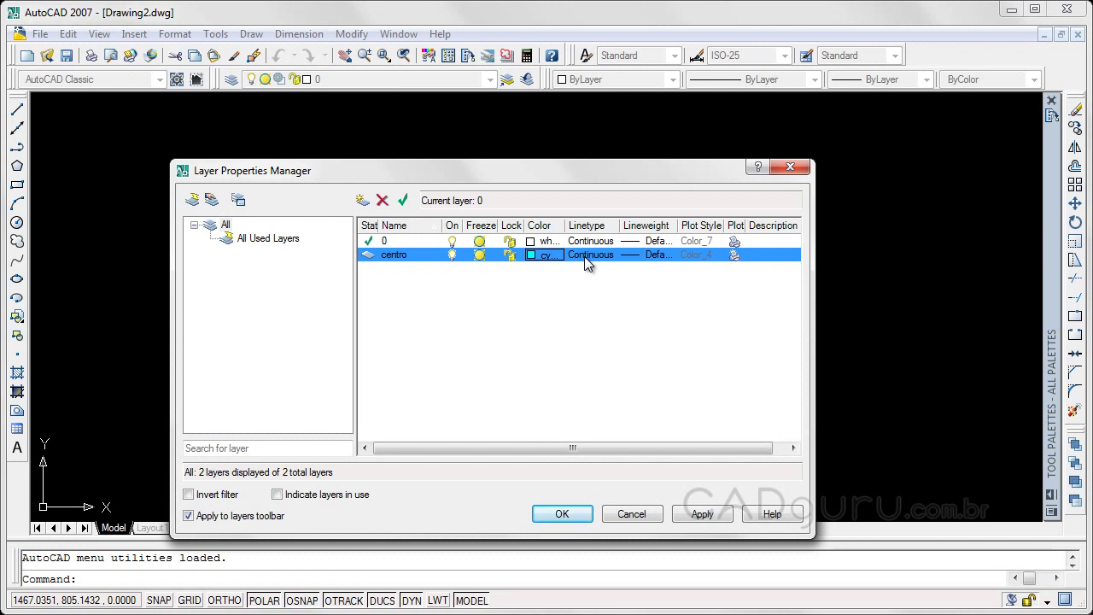
Load the DASHDOT linetype from acadiso.lin into the drawing
left_click(584, 257)
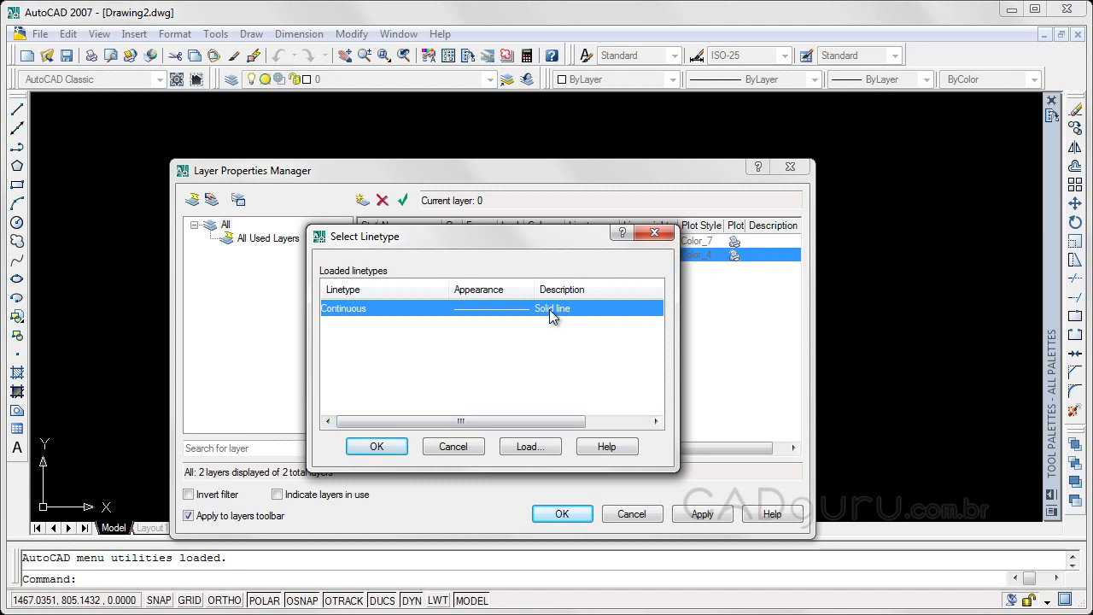
left_click(528, 447)
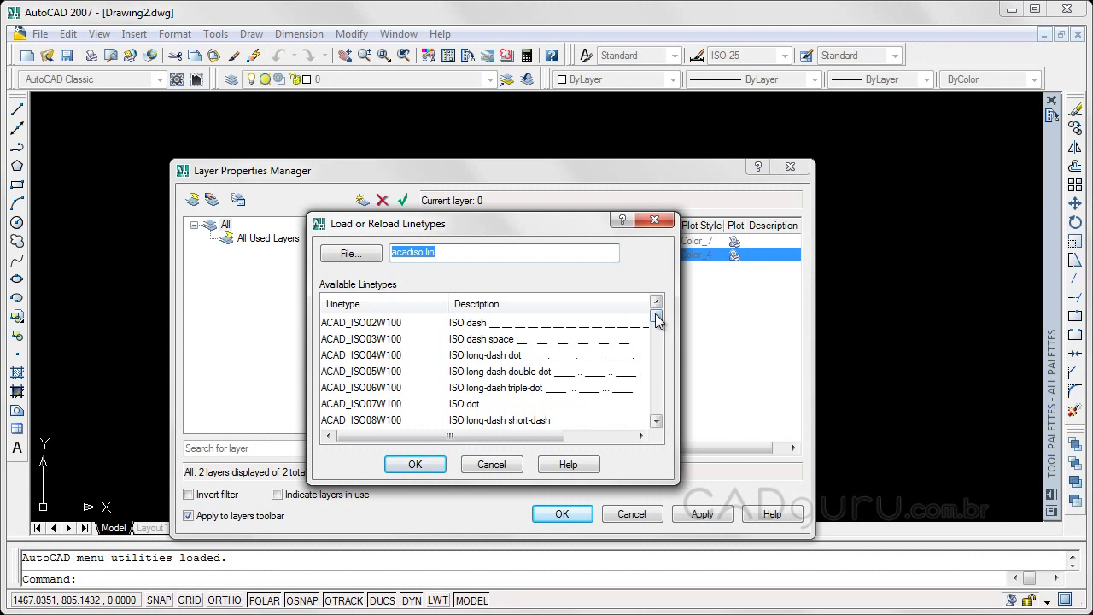
left_click_drag(657, 319, 658, 345)
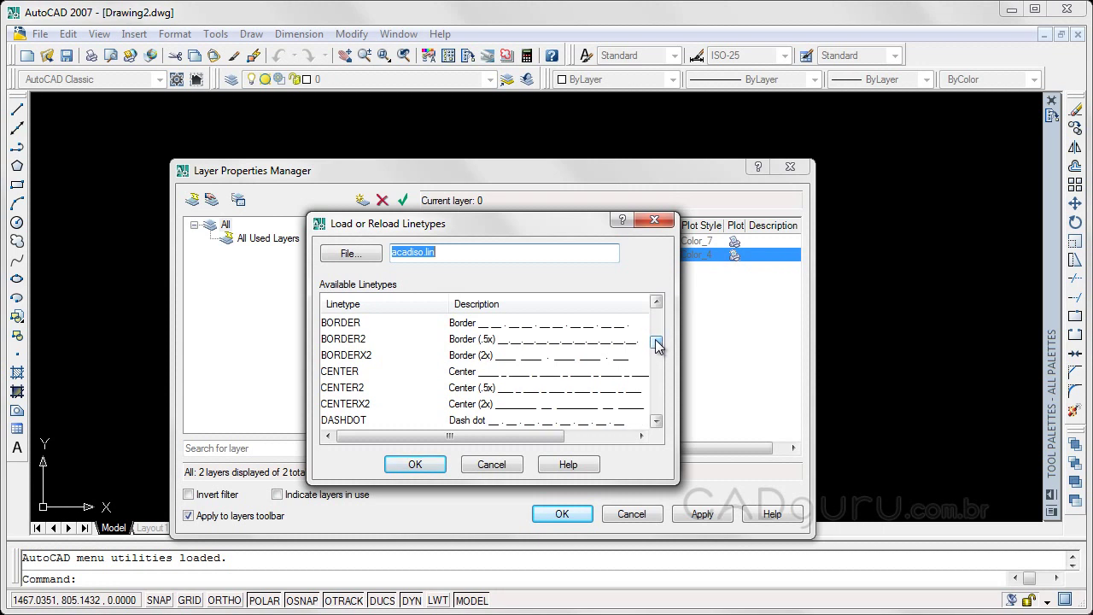
left_click(363, 421)
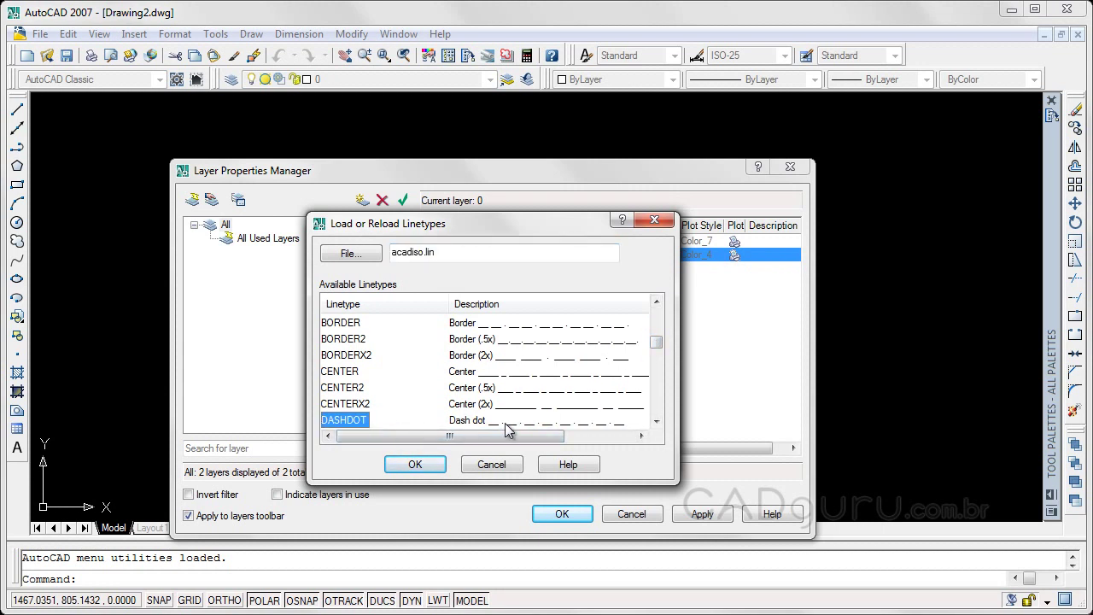
left_click(407, 464)
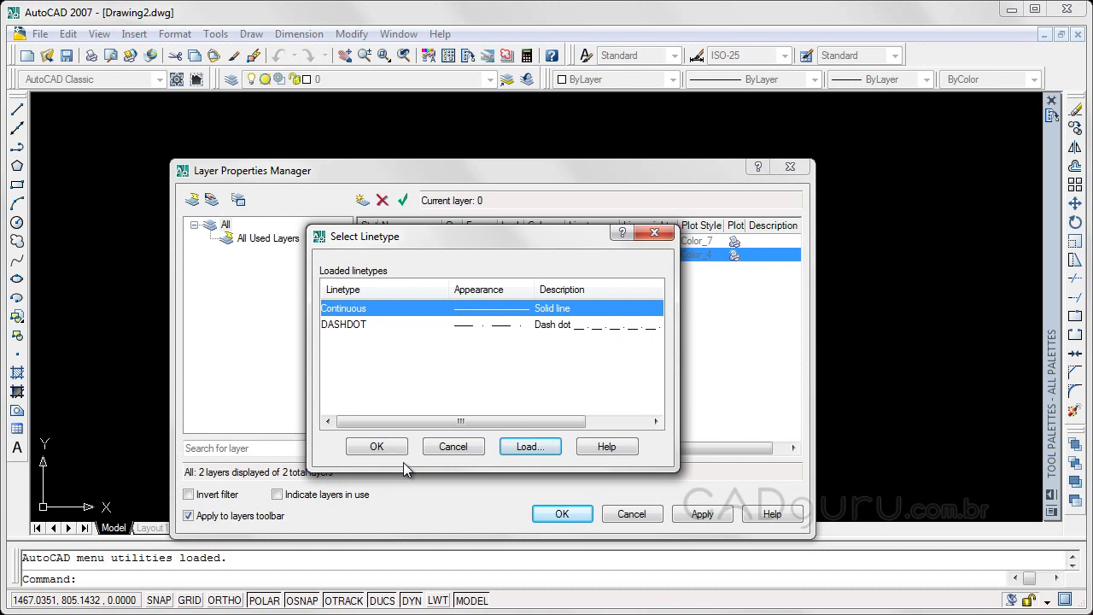
Load the DASHED linetype as well, then select DASHDOT in the Select Linetype list
left_click(528, 446)
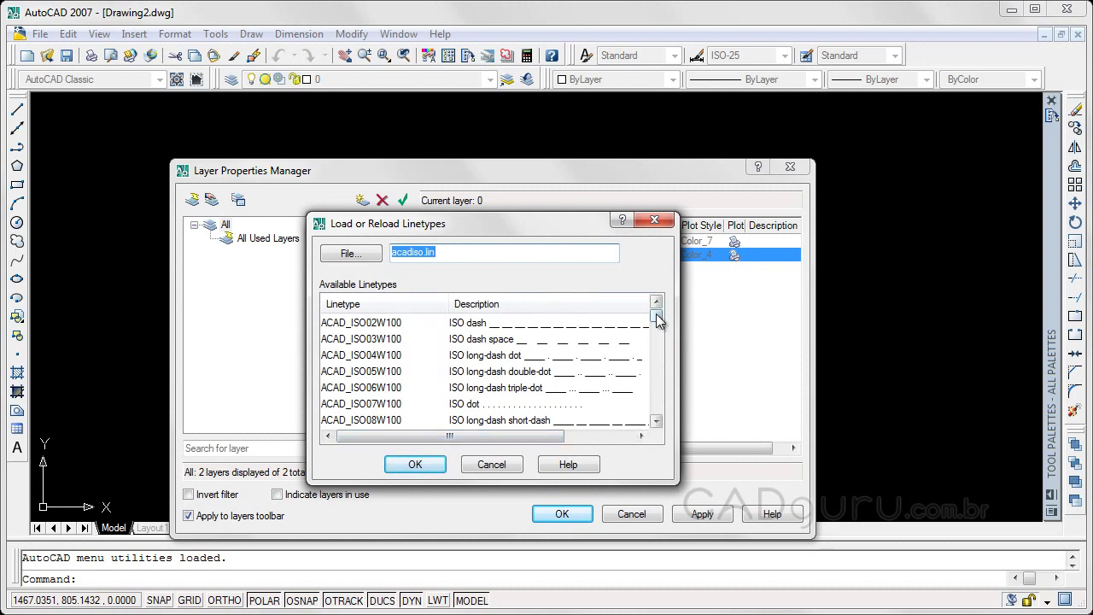
left_click_drag(657, 320, 658, 350)
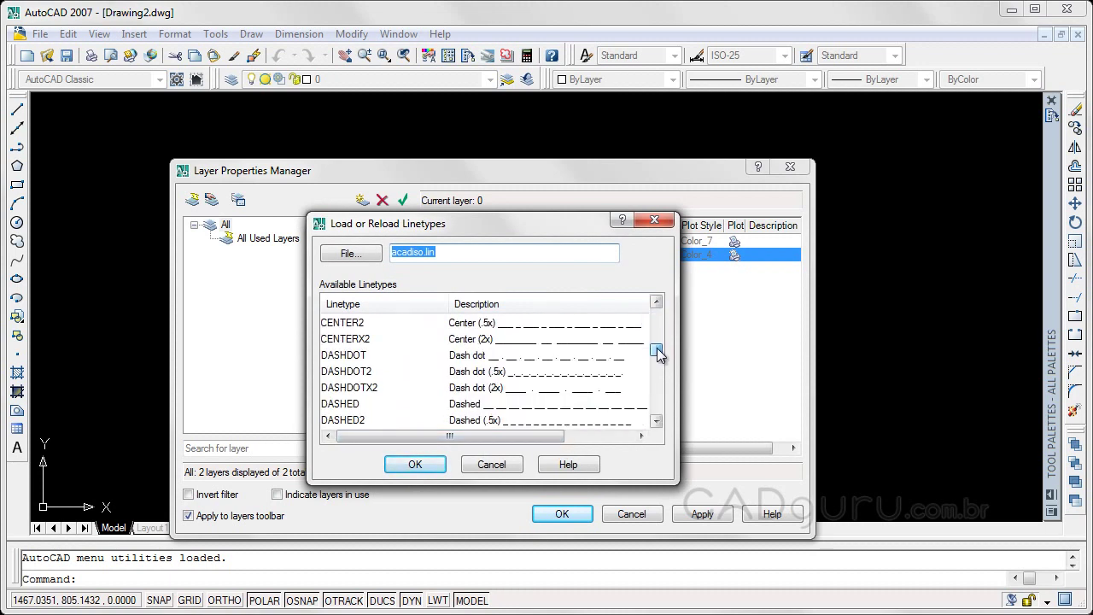
left_click(368, 406)
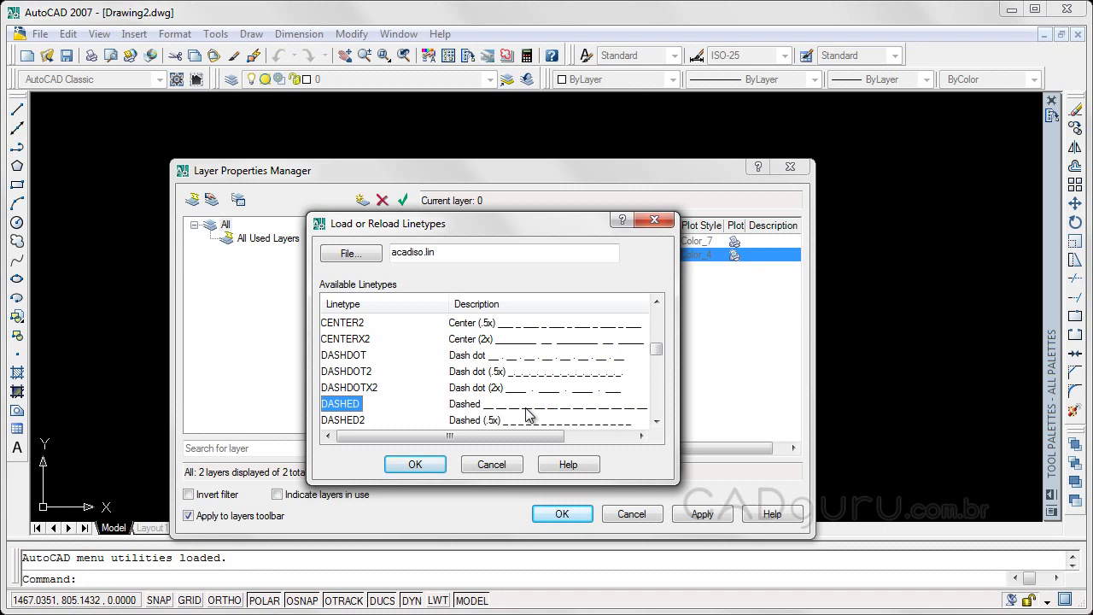
left_click(415, 465)
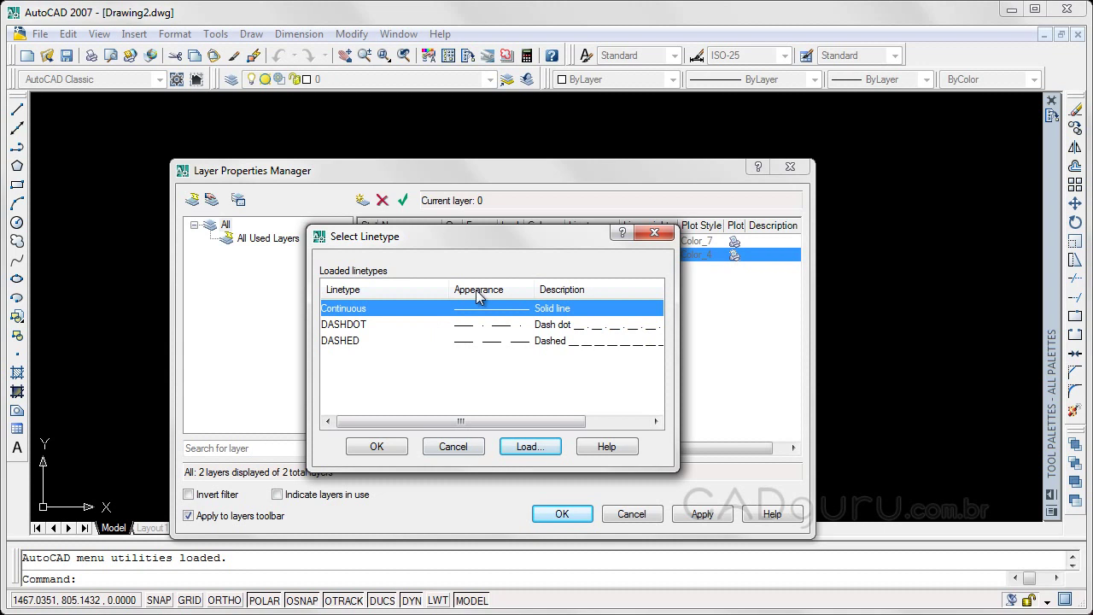
left_click_drag(512, 236, 535, 276)
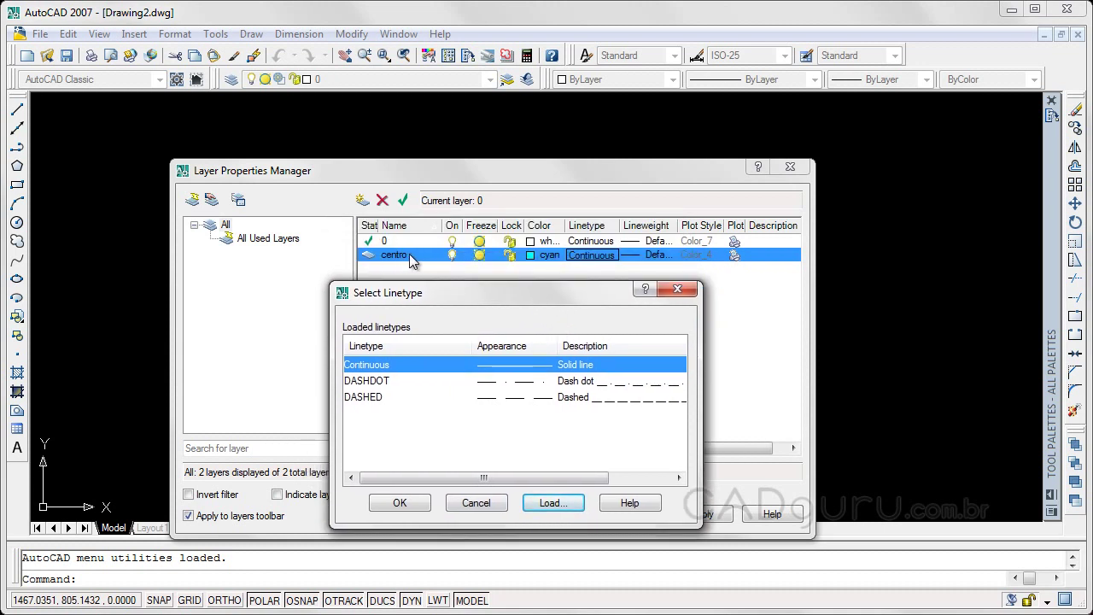
left_click(434, 384)
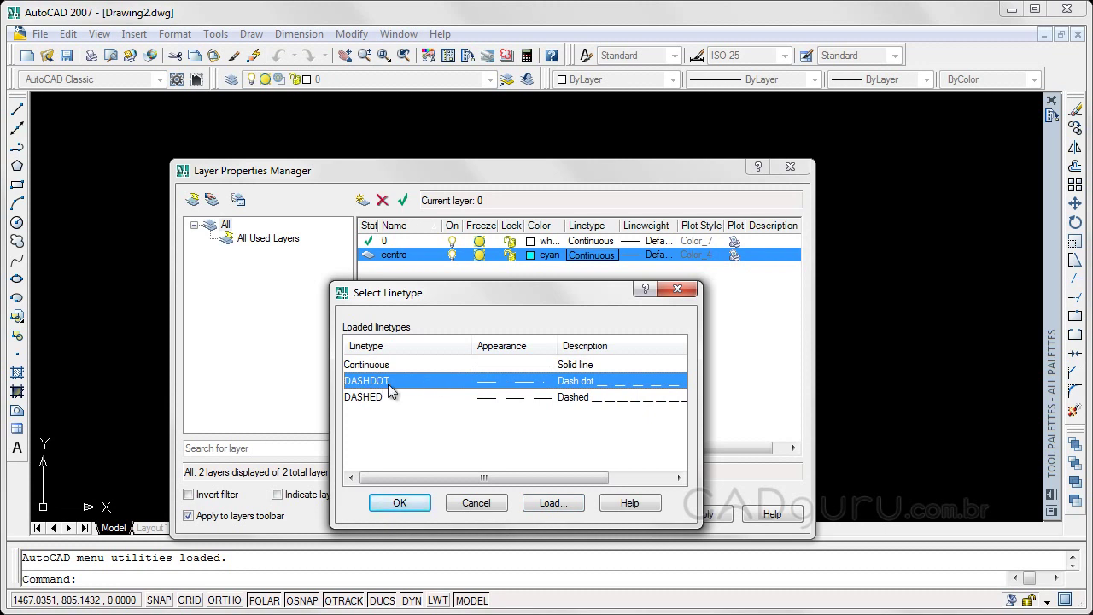
Confirm DASHDOT as the centro layer's linetype
left_click(405, 503)
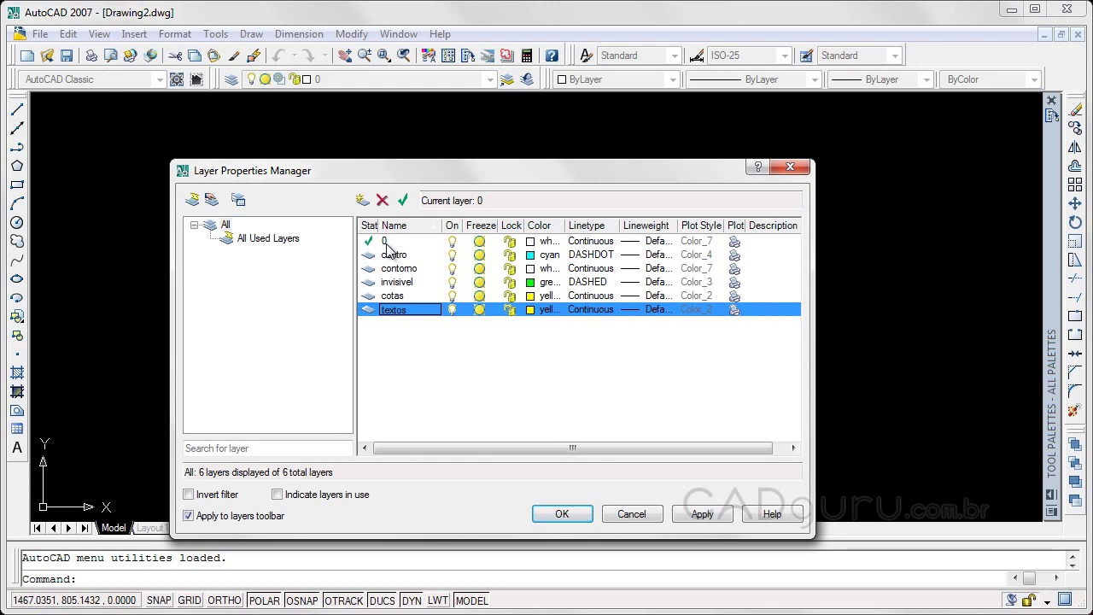
Apply the layer settings, close the manager, and check the six layers in the Layer Control list
left_click(568, 514)
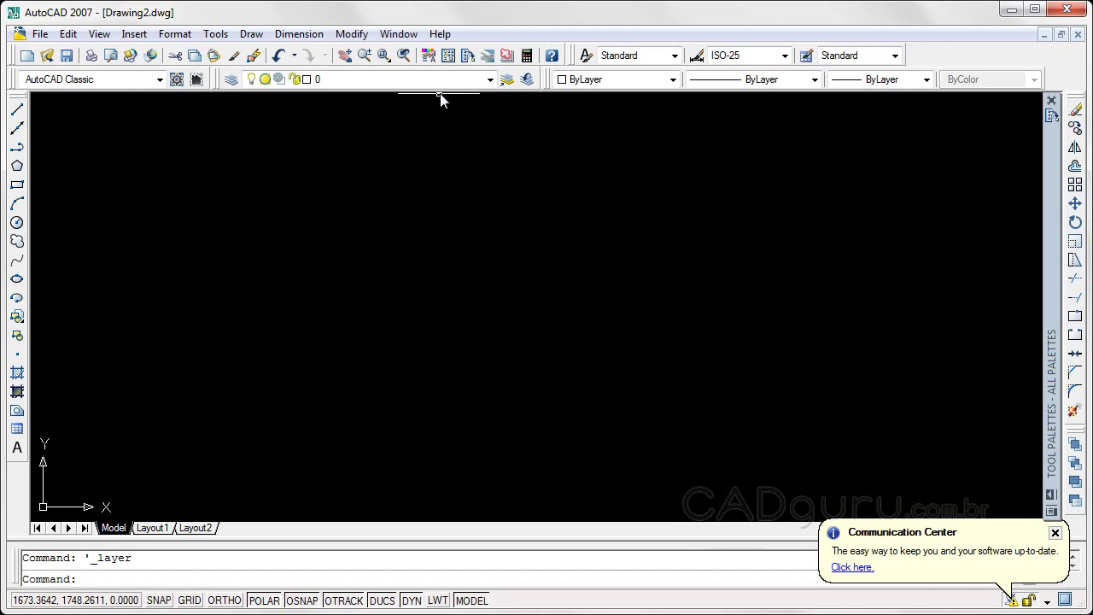
left_click(489, 81)
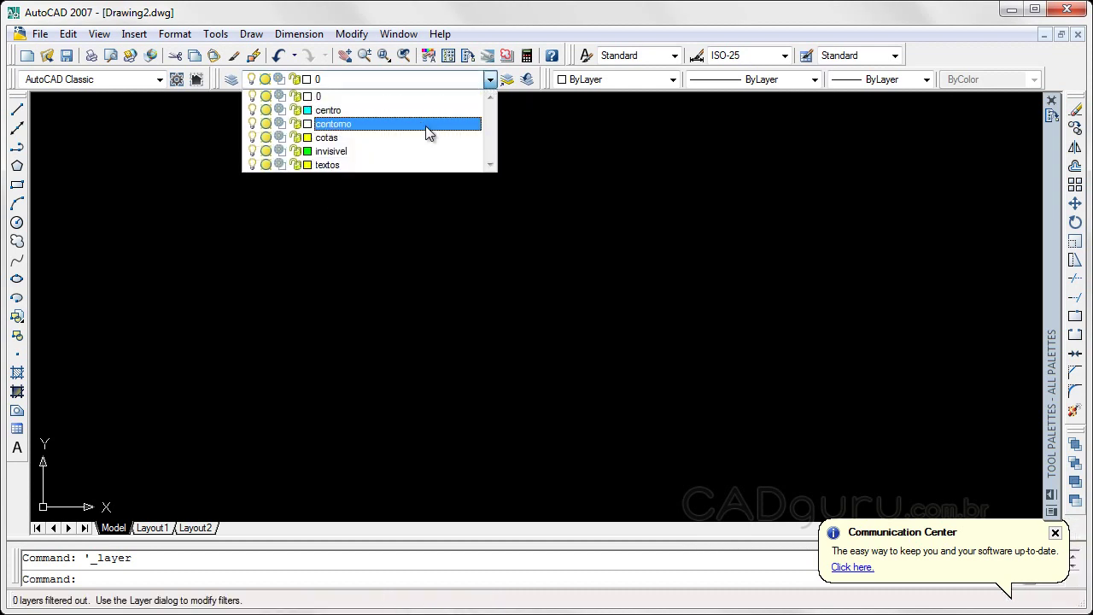